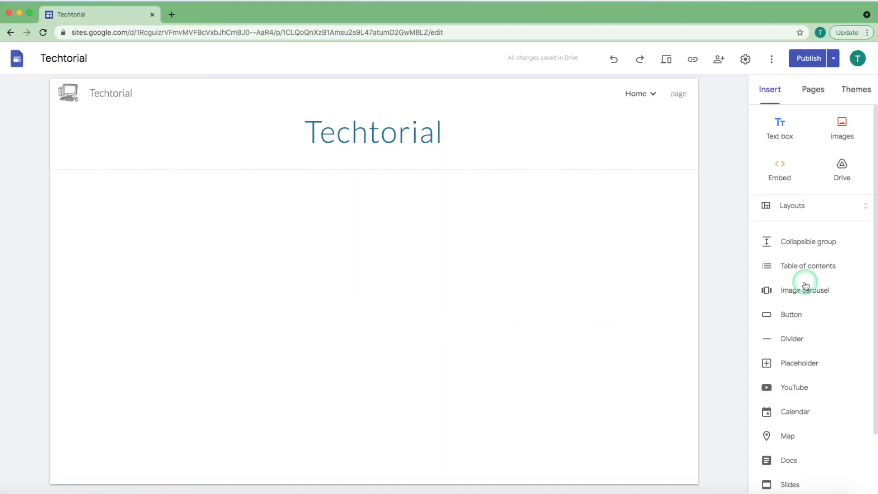
Insert the layout with two side-by-side images and captions, and open the content options of its left placeholder.
left_click(792, 212)
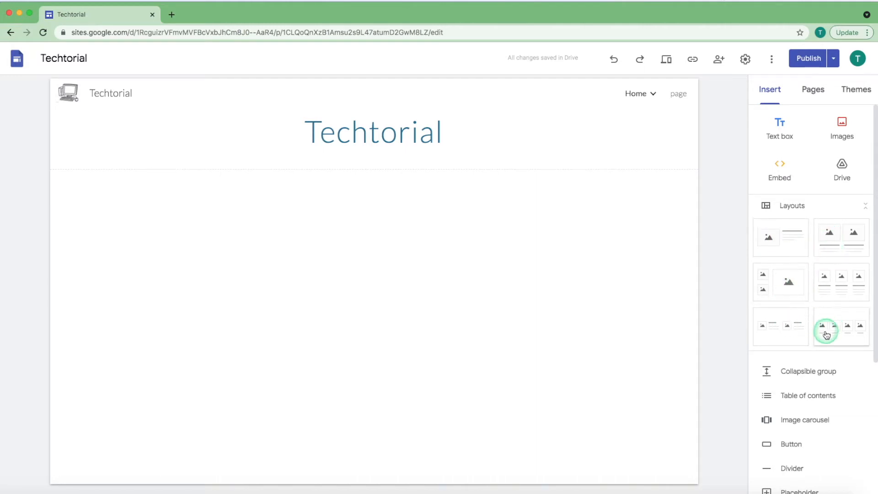
left_click(832, 256)
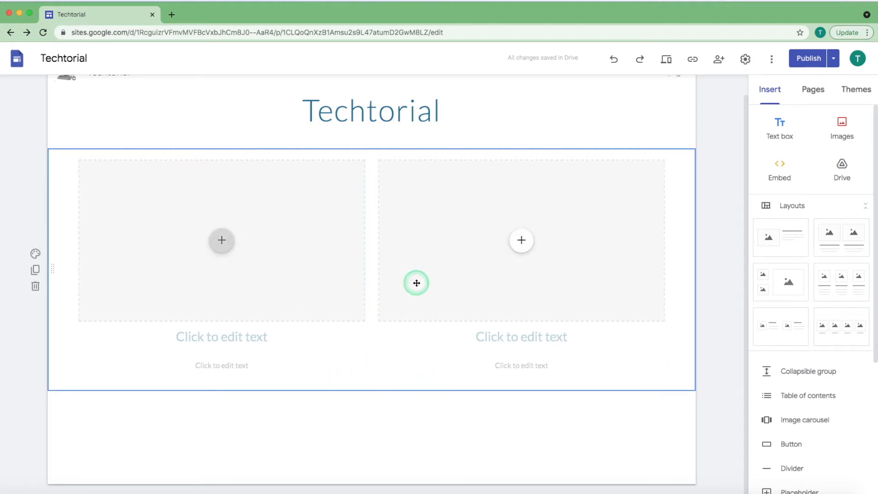
left_click(222, 240)
left_click(233, 273)
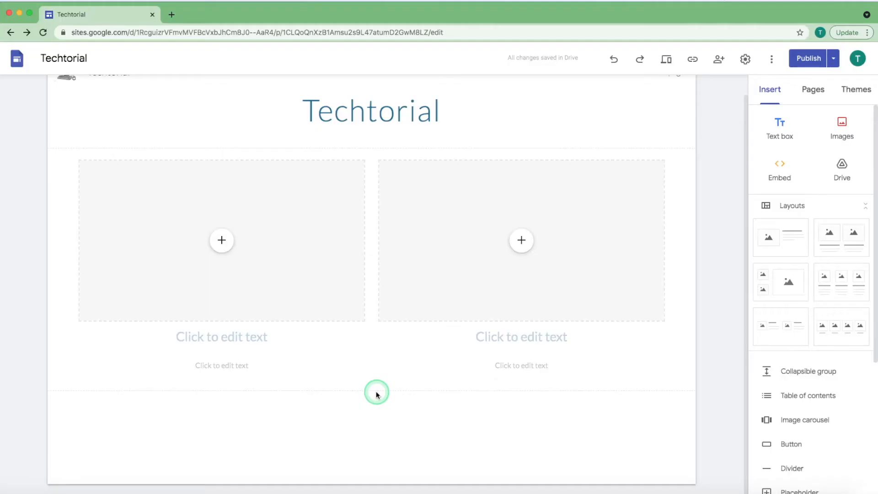
Set the left placeholder's file type to YouTube and open its content picker.
left_click(307, 294)
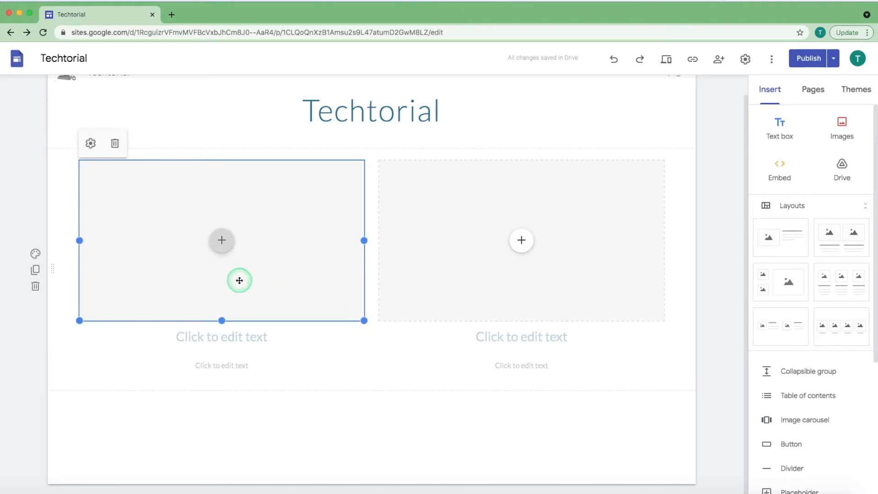
left_click(89, 144)
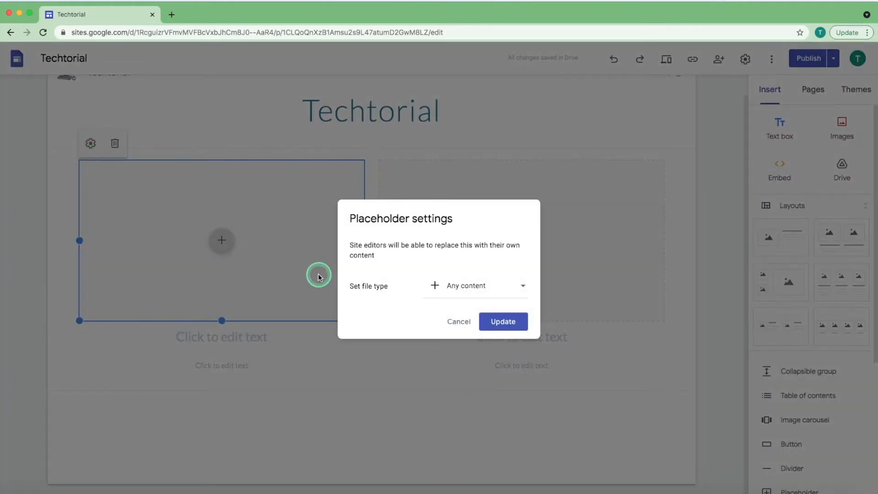
left_click(461, 296)
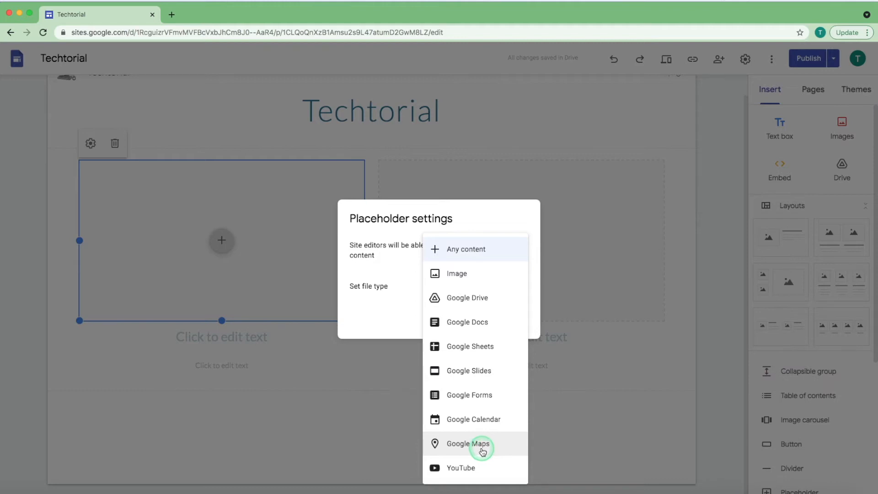
left_click(461, 468)
left_click(498, 317)
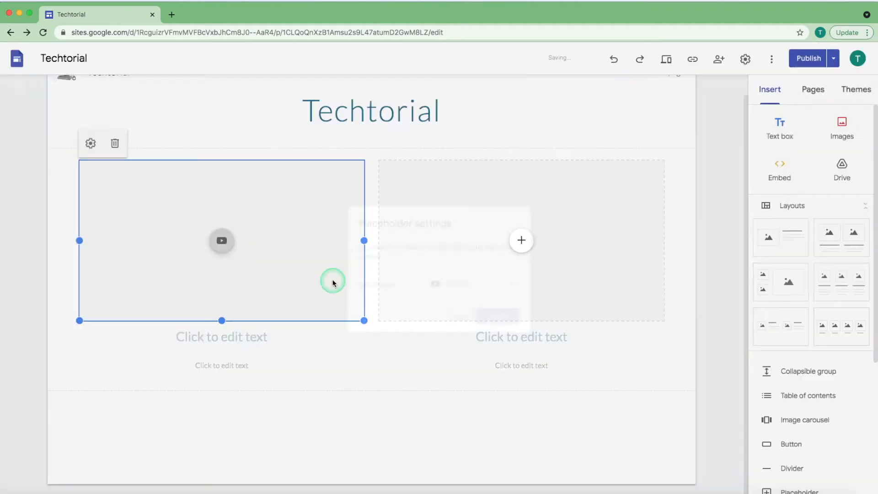
left_click(223, 241)
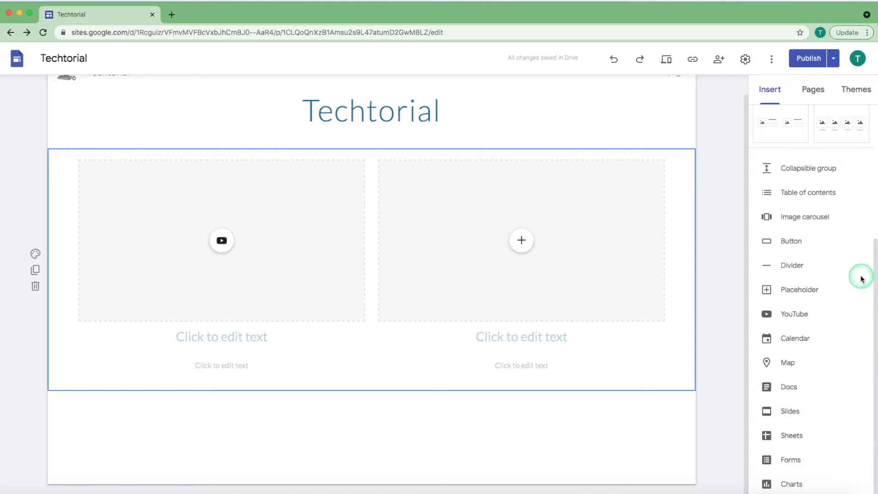
Insert a collapsible group below the two-image layout and test collapsing and expanding it.
left_click(836, 176)
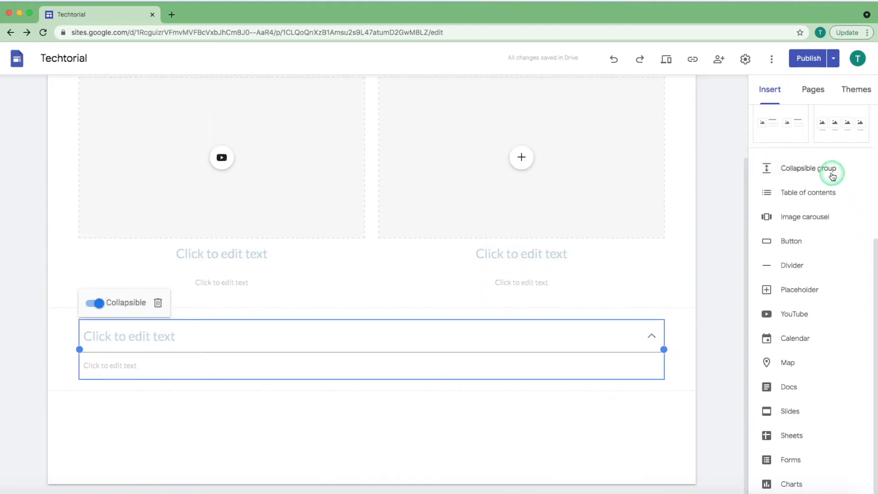
left_click(676, 341)
left_click(651, 362)
left_click(680, 353)
left_click(652, 364)
left_click(684, 365)
left_click(652, 362)
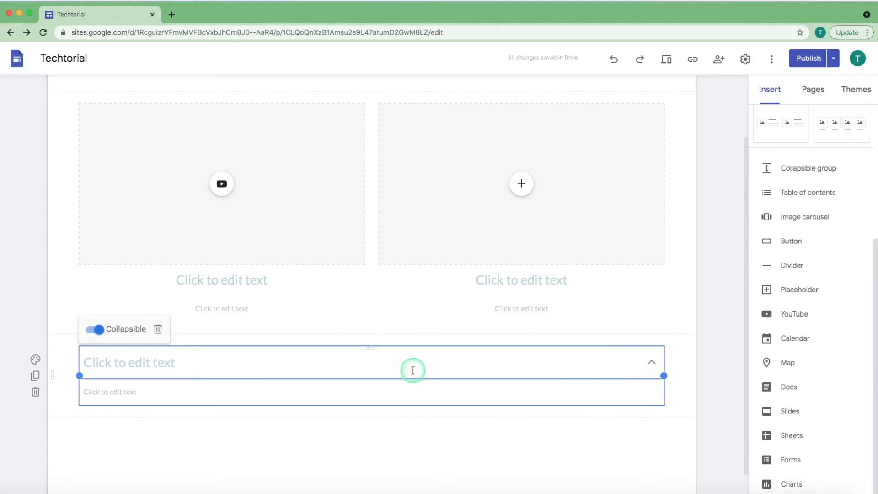
Enter Head as the collapsible group's heading and open its body text for editing.
left_click(153, 370)
type("Head")
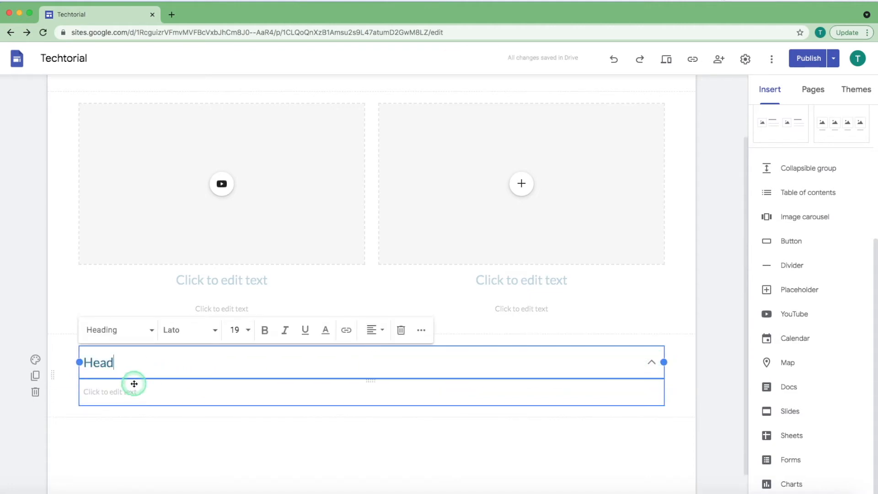
left_click(92, 395)
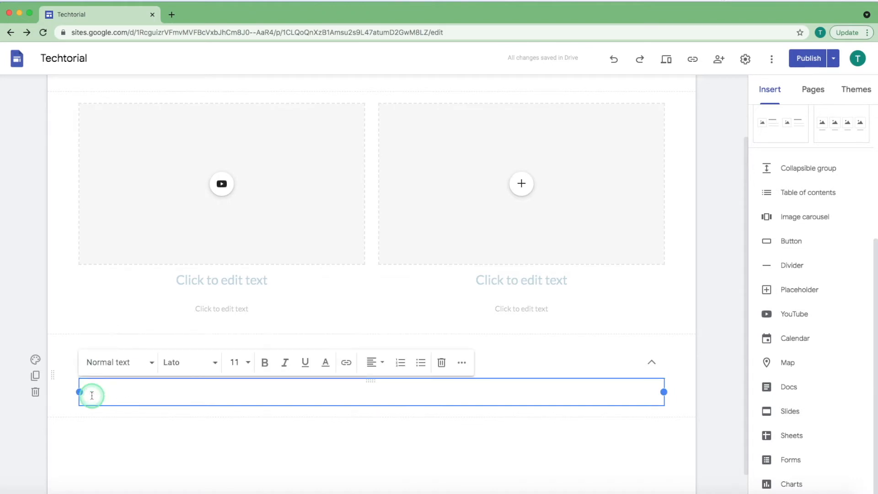
left_click(102, 430)
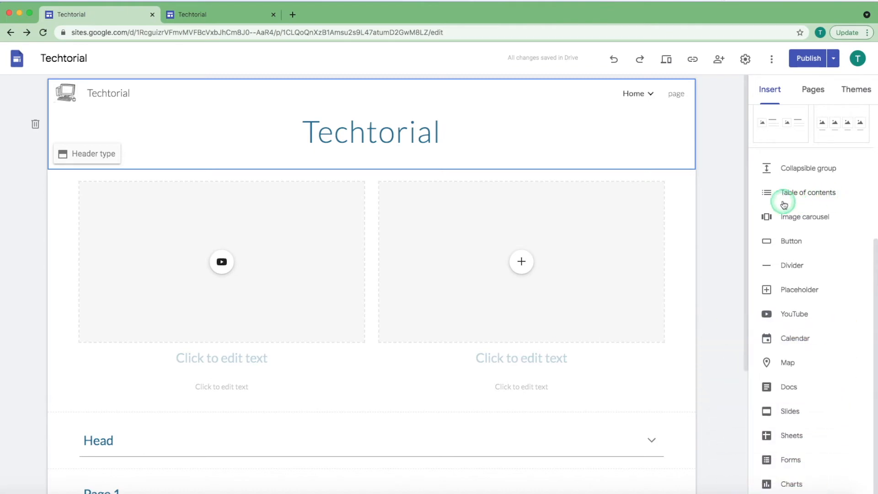
Insert a table of contents above the two-image layout and follow its Head link on the published site.
left_click(807, 196)
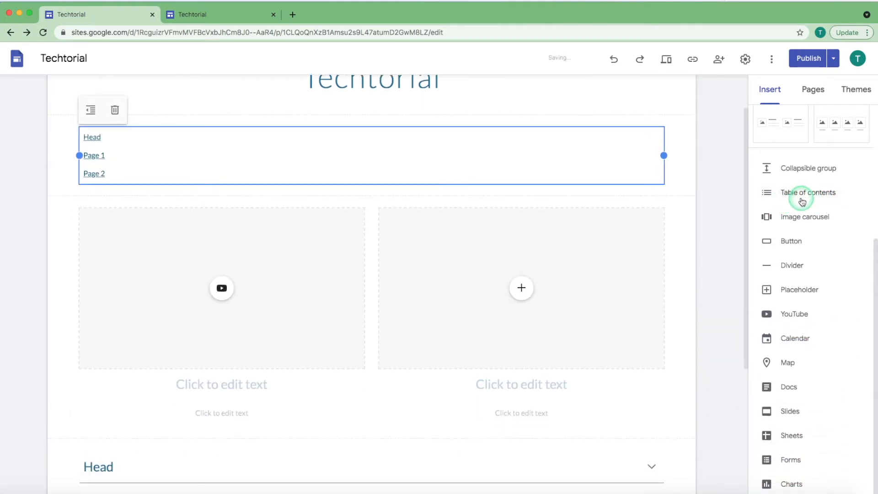
scroll(505, 314, "up", 3)
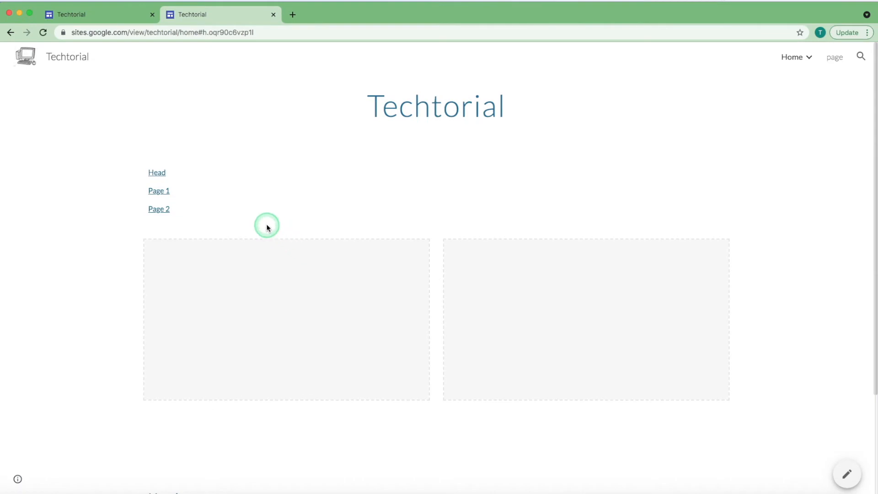
left_click(155, 173)
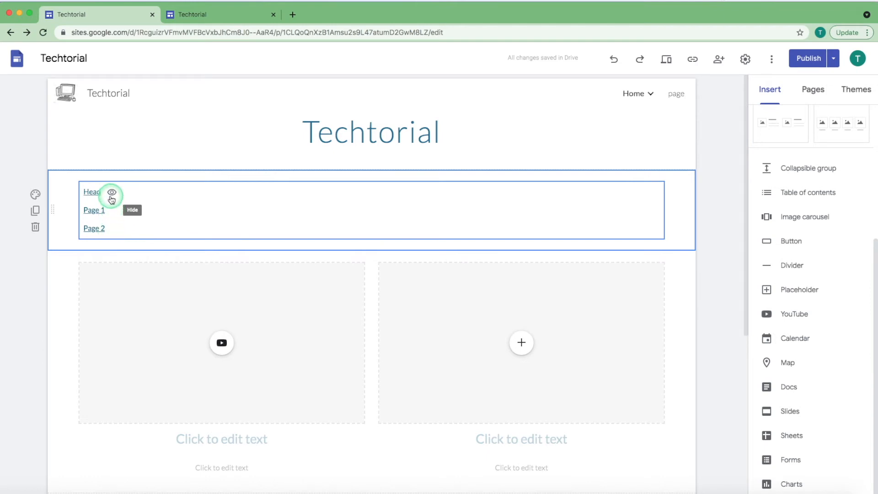
Toggle the visibility of the Head, Page 1 and Page 2 entries in the table of contents.
left_click(112, 193)
left_click(114, 210)
left_click(114, 228)
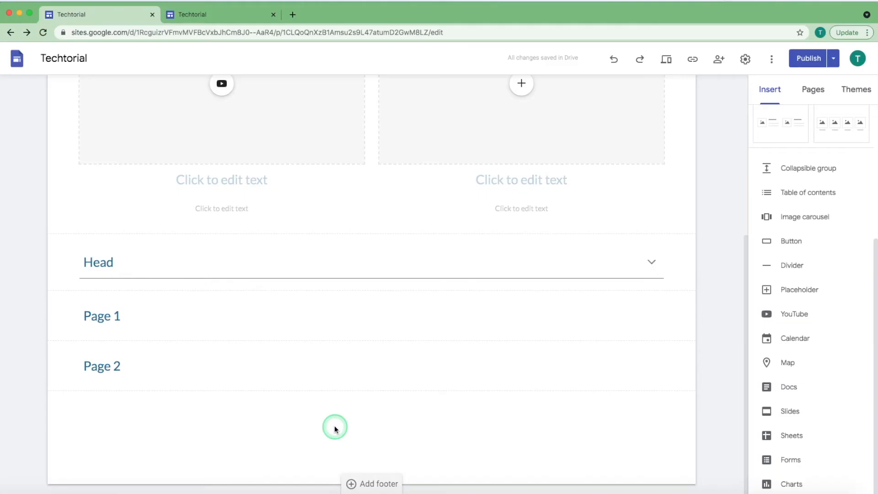
Start an image carousel and add two recent images from Google Drive to it.
left_click(803, 220)
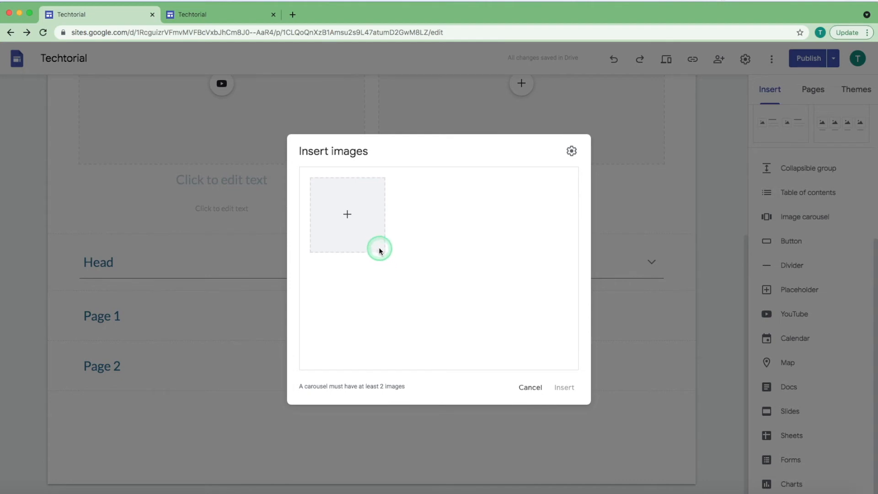
left_click(349, 217)
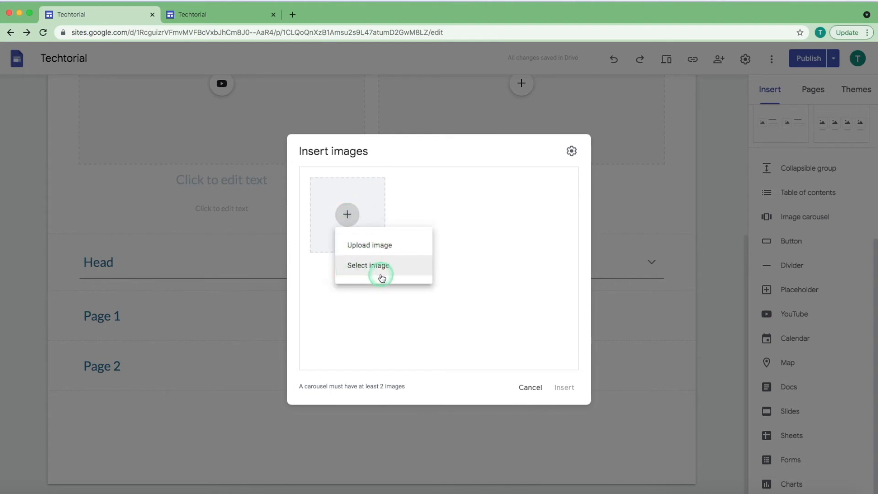
left_click(360, 271)
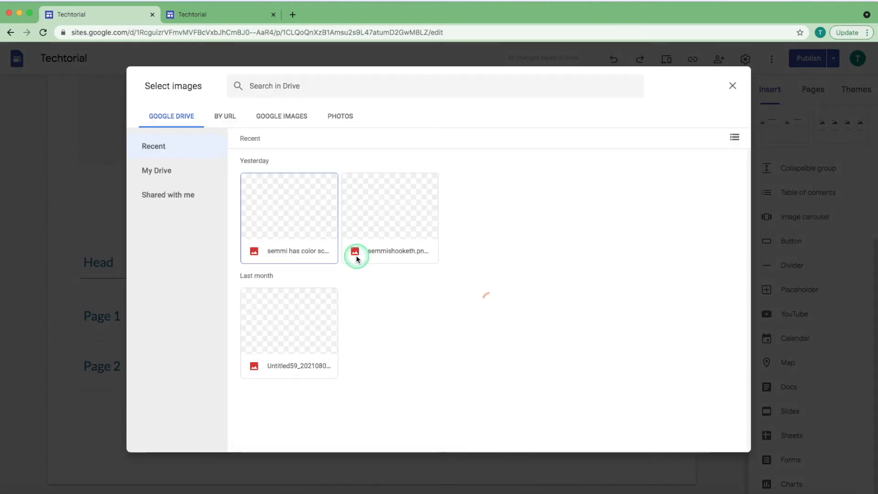
double_click(320, 250)
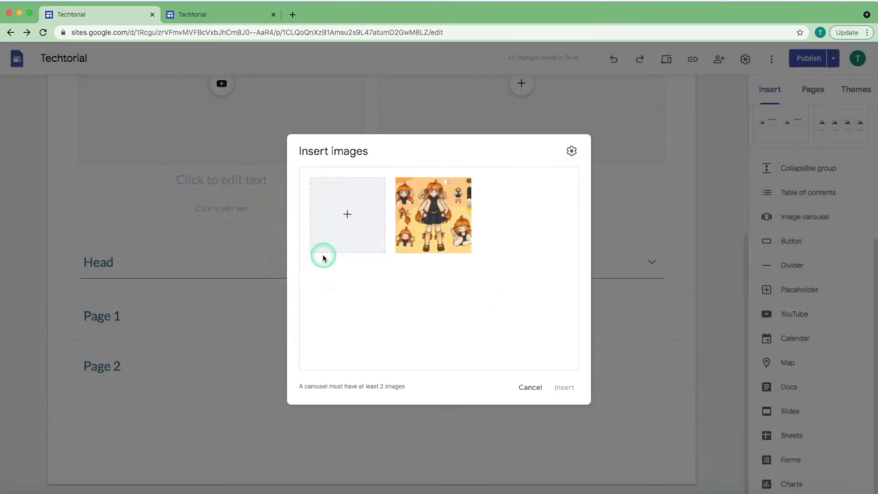
left_click(344, 216)
left_click(369, 262)
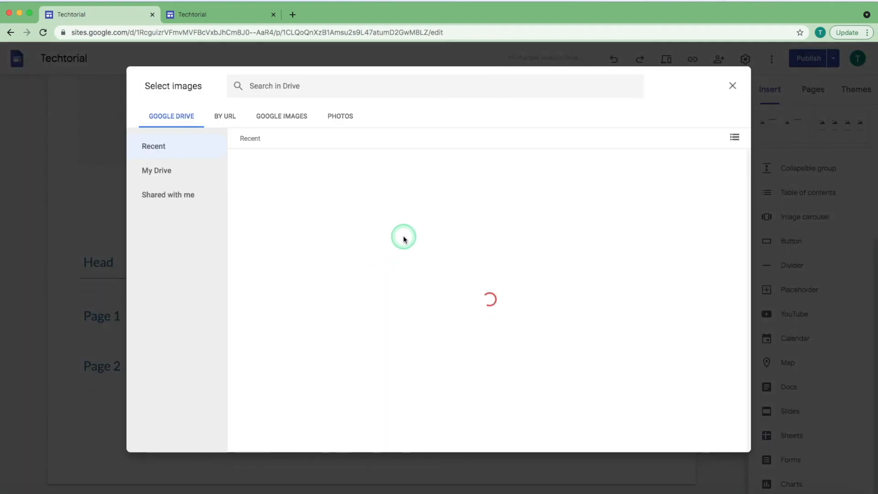
double_click(404, 238)
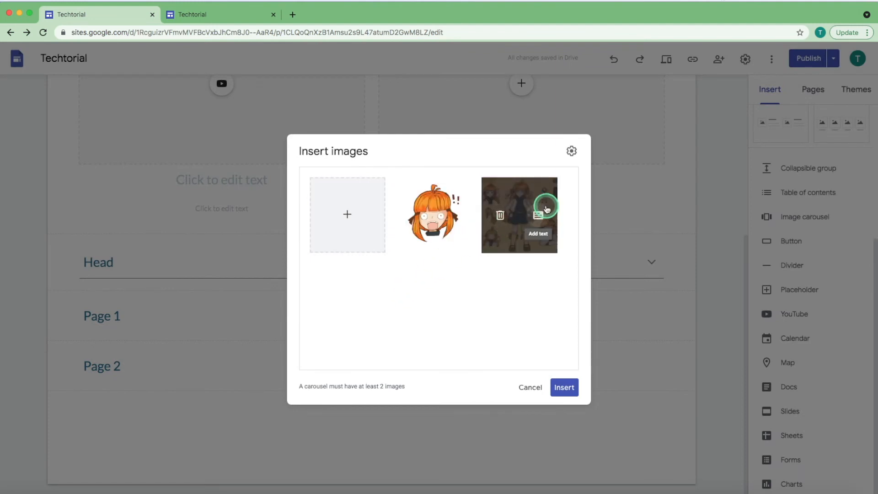
Enable dots, captions and auto-start for the carousel, set the transition speed to Fast, and insert it.
left_click(573, 151)
left_click(567, 179)
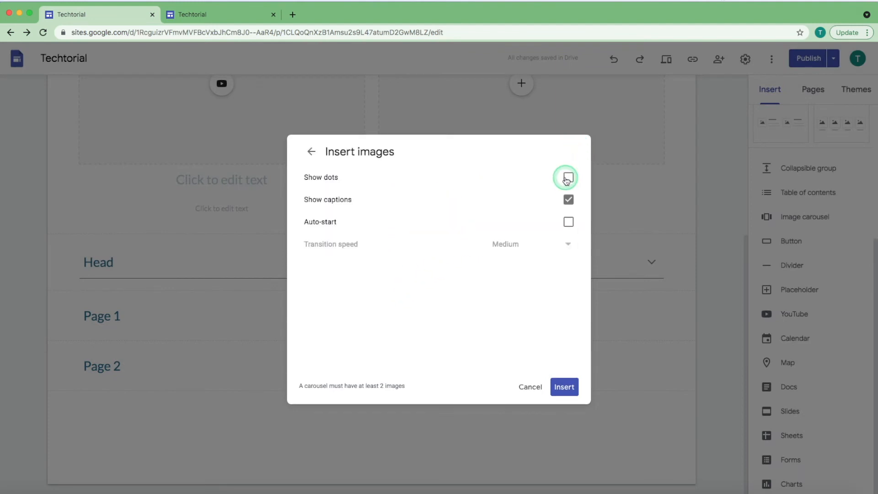
left_click(570, 199)
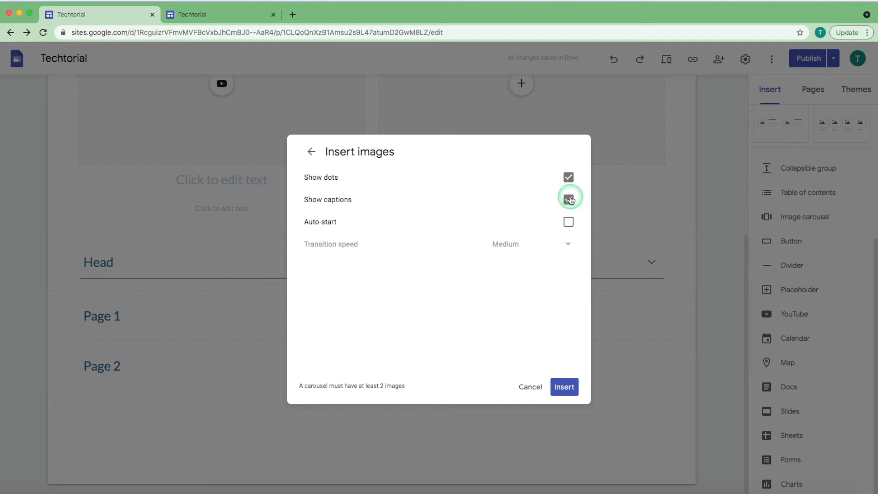
left_click(569, 222)
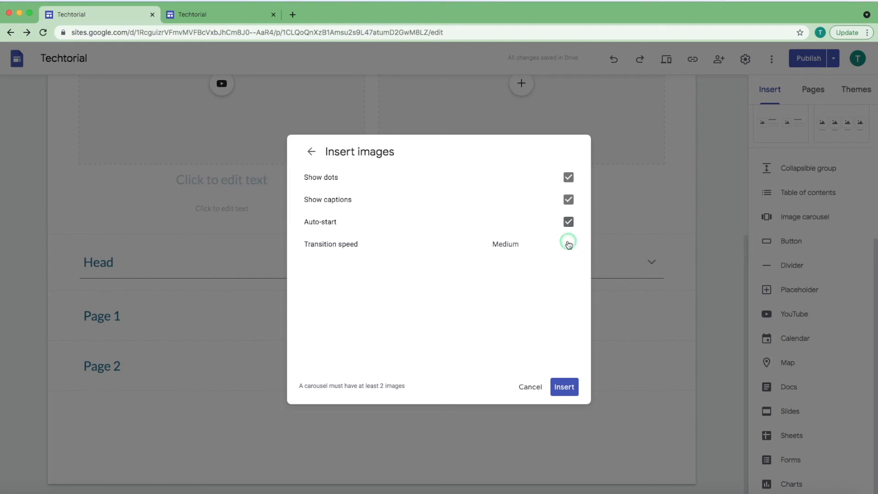
left_click(569, 244)
left_click(554, 315)
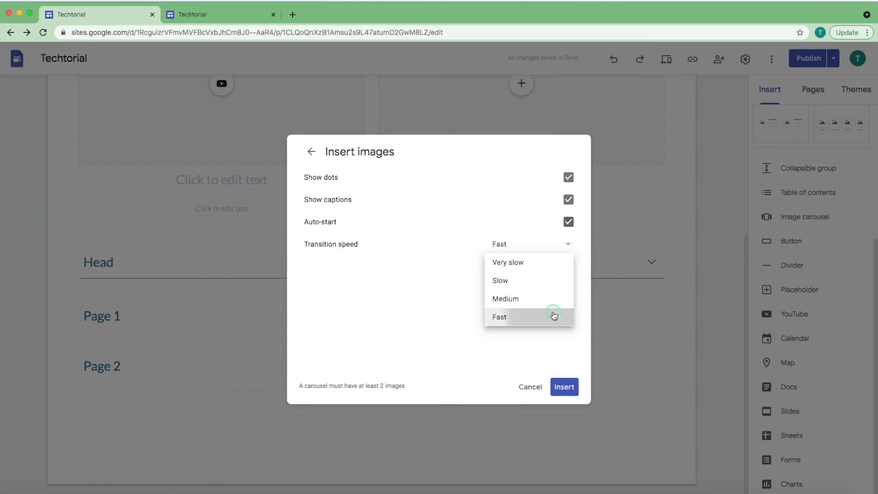
left_click(564, 389)
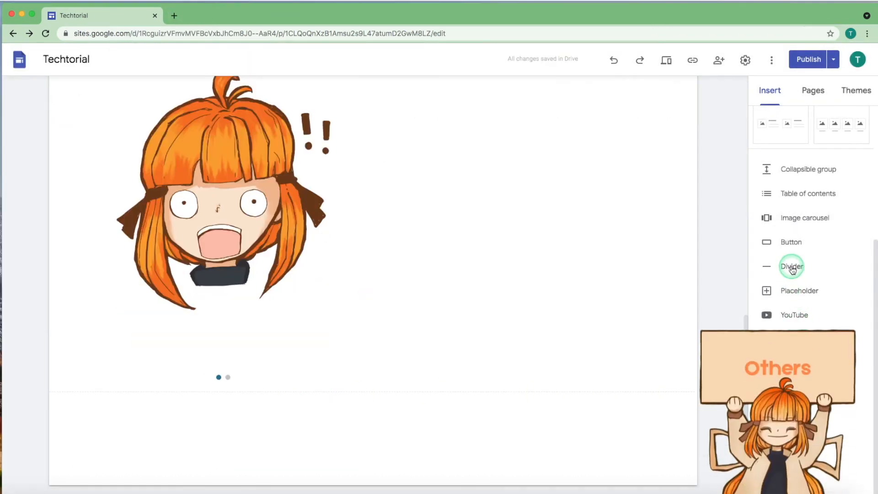
Insert a linked button named Hello below the image carousel.
left_click(790, 242)
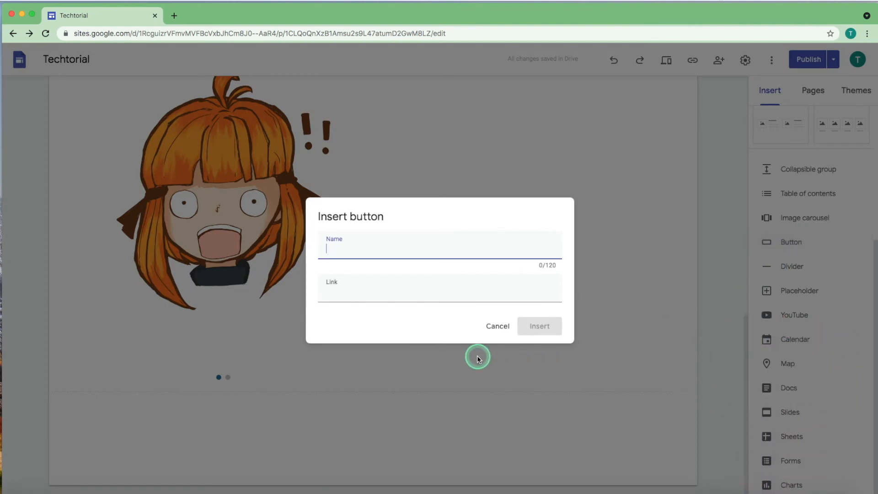
left_click(440, 299)
left_click(408, 335)
left_click(526, 326)
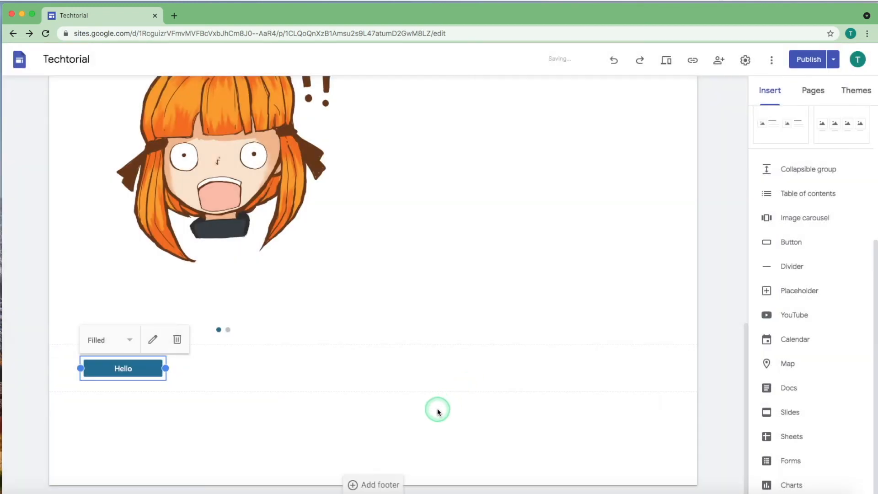
left_click(437, 410)
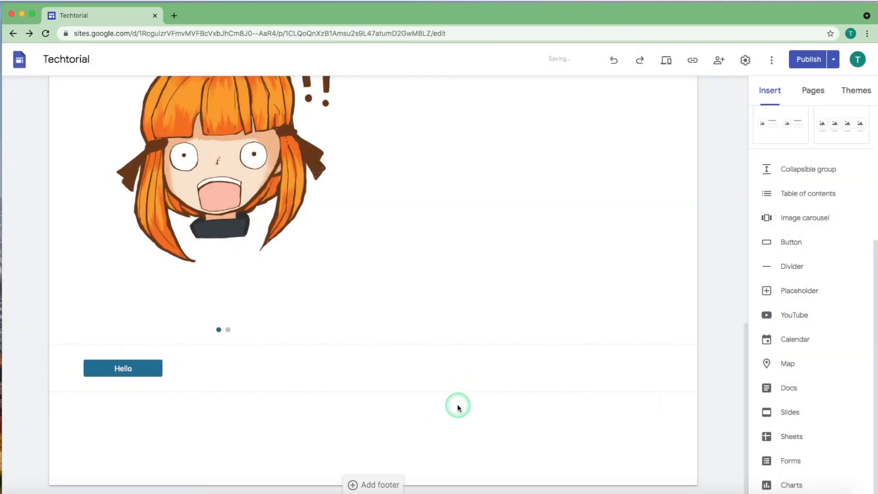
Insert a divider below the Hello button and an empty placeholder beneath the divider.
left_click(801, 274)
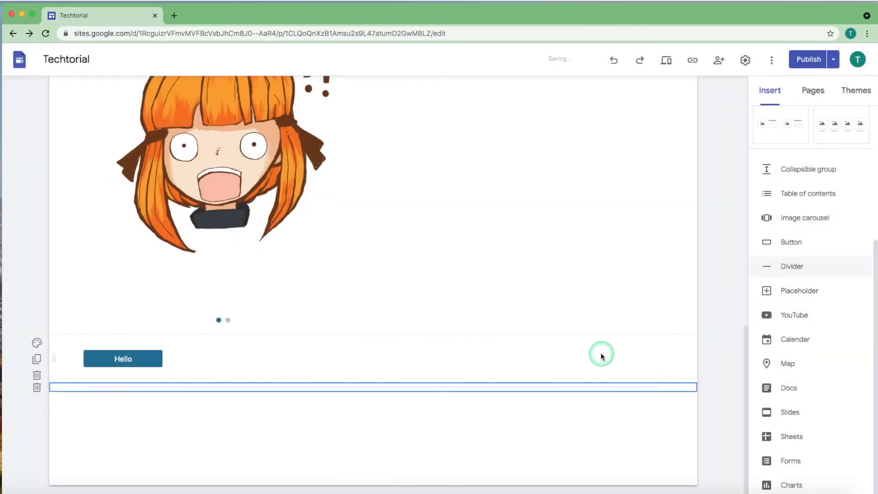
left_click(342, 437)
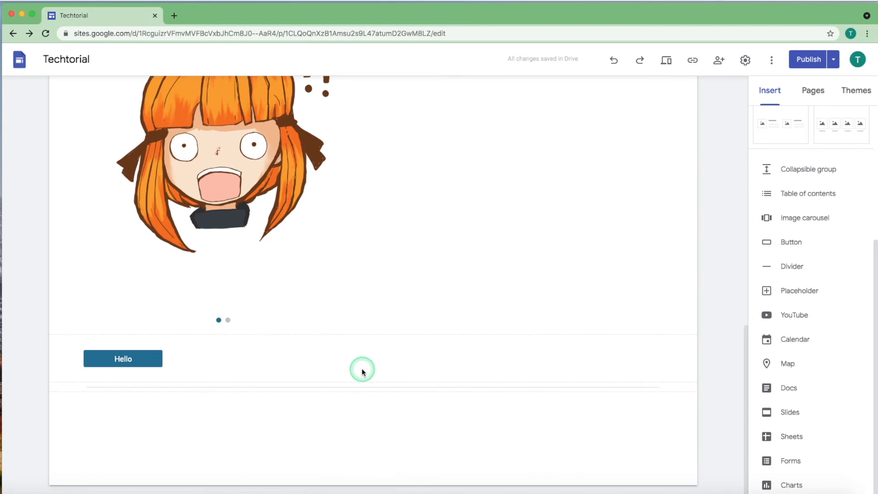
left_click(363, 384)
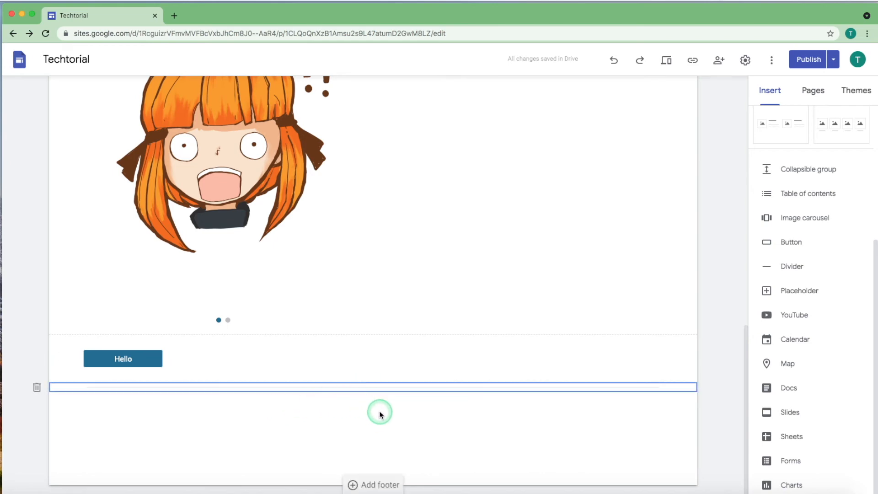
left_click(364, 412)
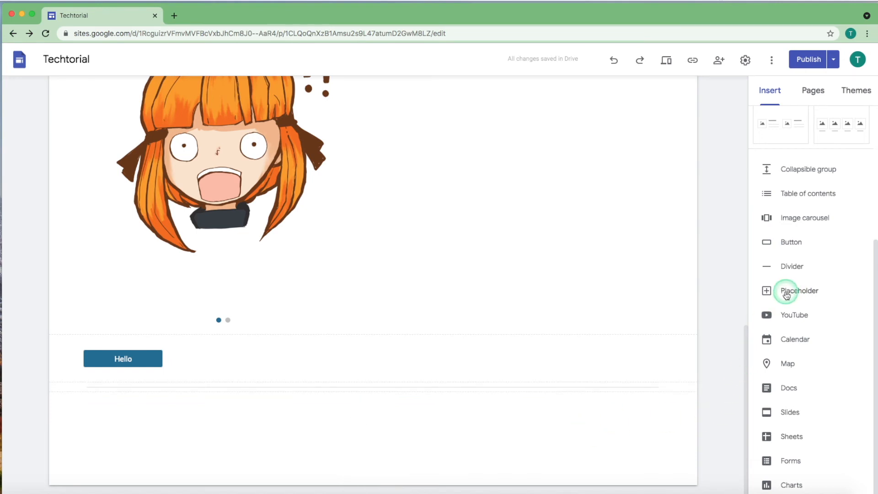
left_click(802, 297)
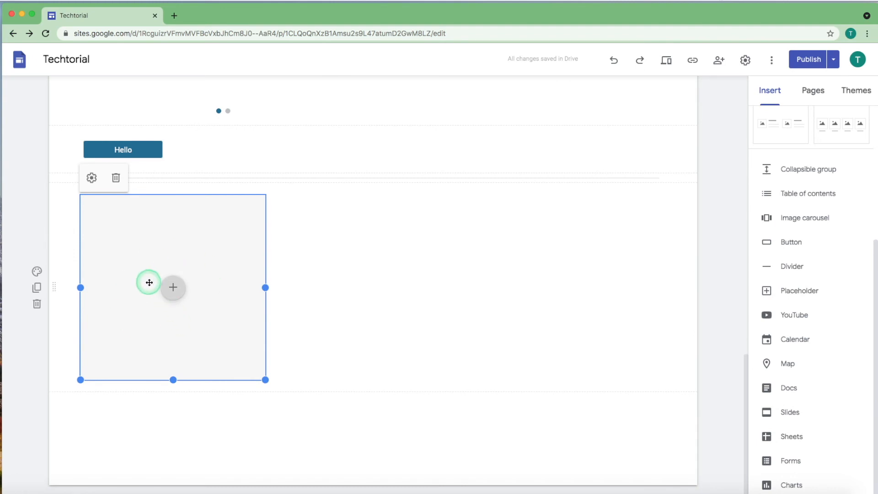
Restrict the empty placeholder below the divider to YouTube content in its settings and apply the change.
left_click(91, 182)
left_click(490, 293)
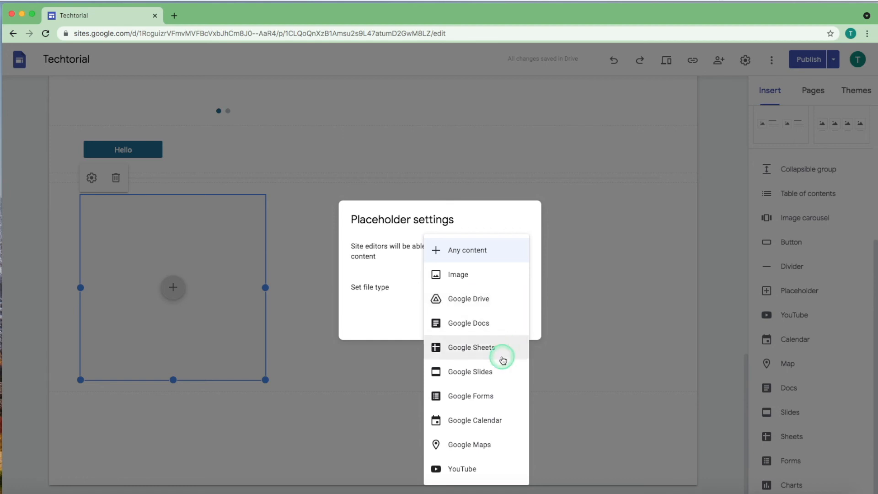
left_click(501, 466)
left_click(508, 320)
left_click(582, 300)
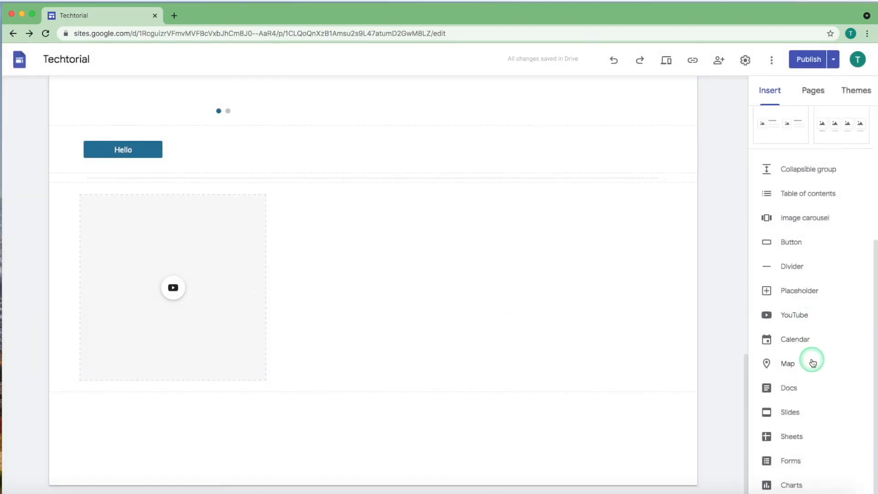
Examine the choices offered for inserting YouTube videos, calendars and Docs files without adding any of them to the page.
left_click(806, 320)
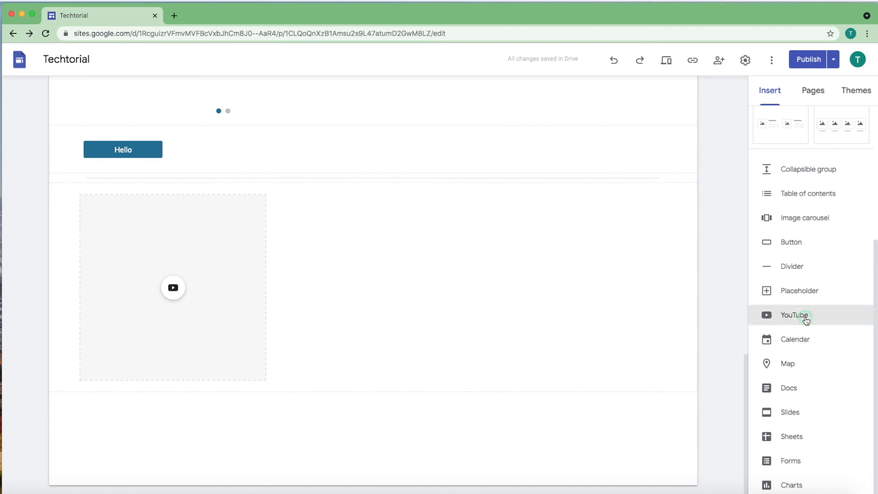
left_click(695, 134)
left_click(796, 339)
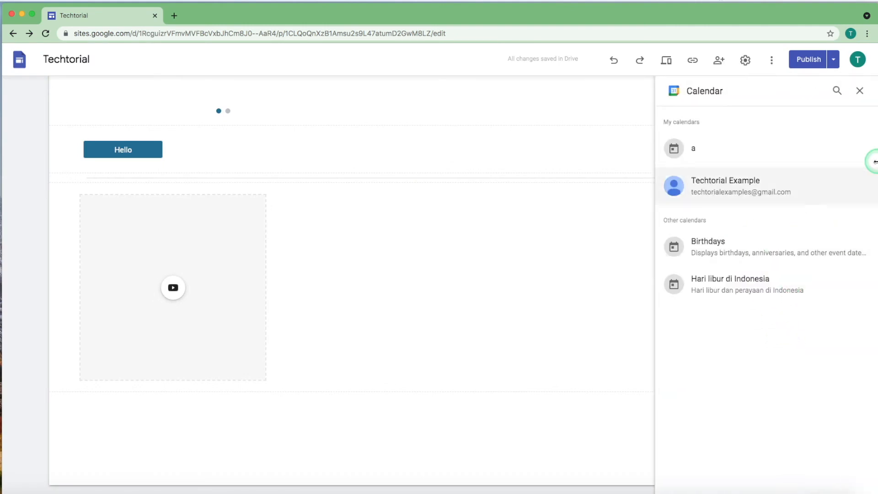
left_click(860, 91)
left_click(792, 383)
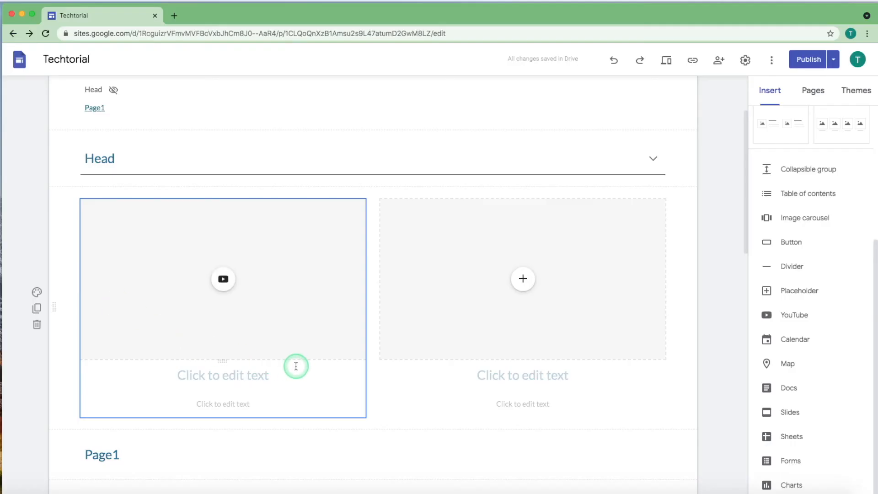
Move the two-column placeholder section above the Head collapsible group, directly below the table of contents.
scroll(295, 371, "down", 2)
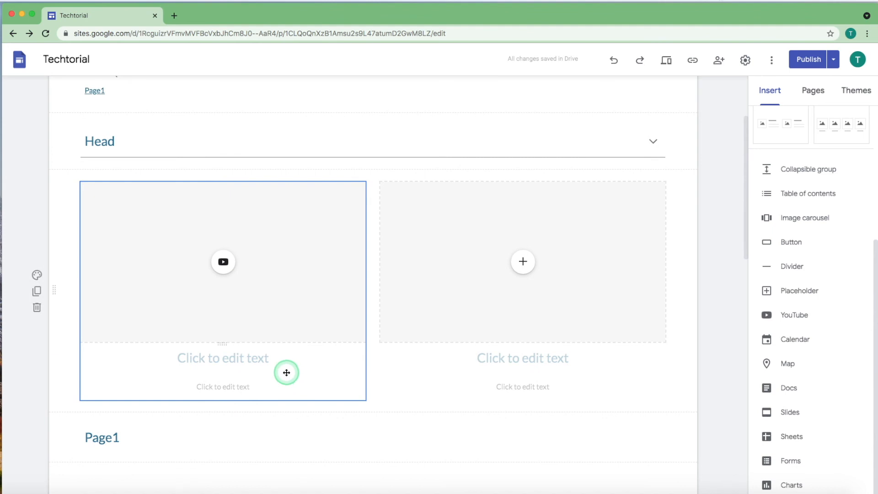
scroll(293, 380, "down", 1)
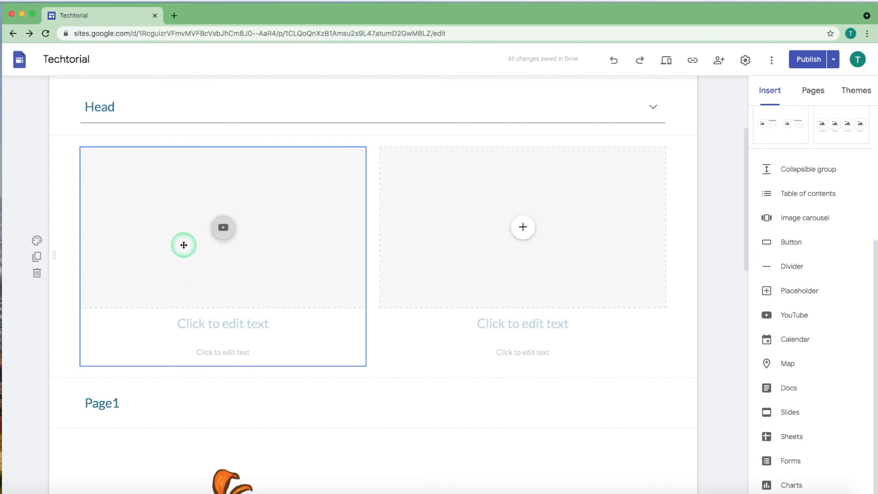
left_click_drag(55, 255, 71, 221)
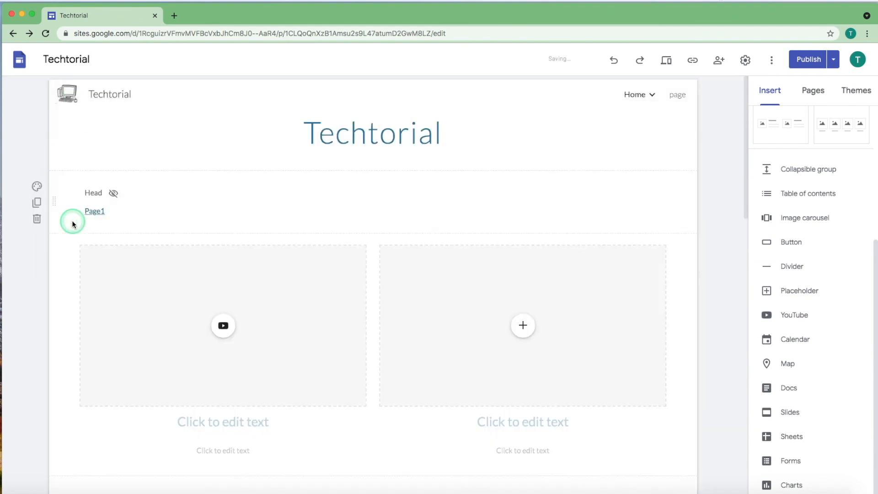
Apply the Style 3 section colour to the two-column placeholder section and delete that section from the page.
scroll(237, 357, "down", 4)
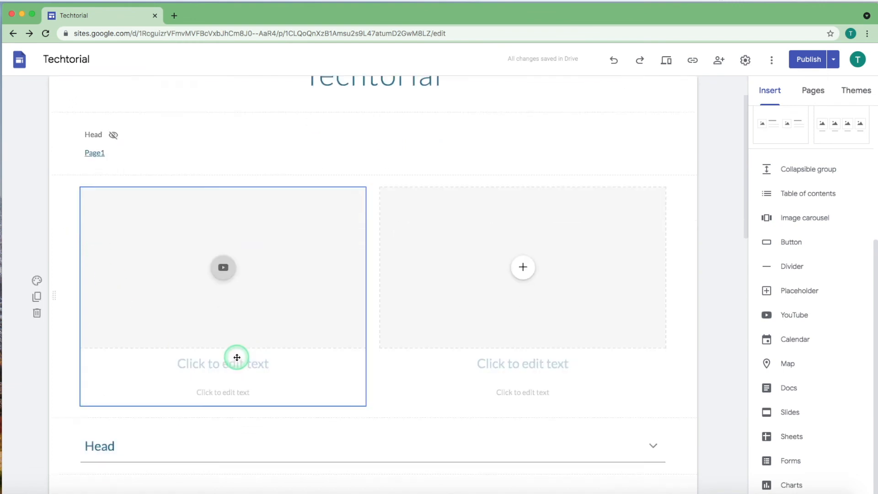
scroll(153, 351, "up", 2)
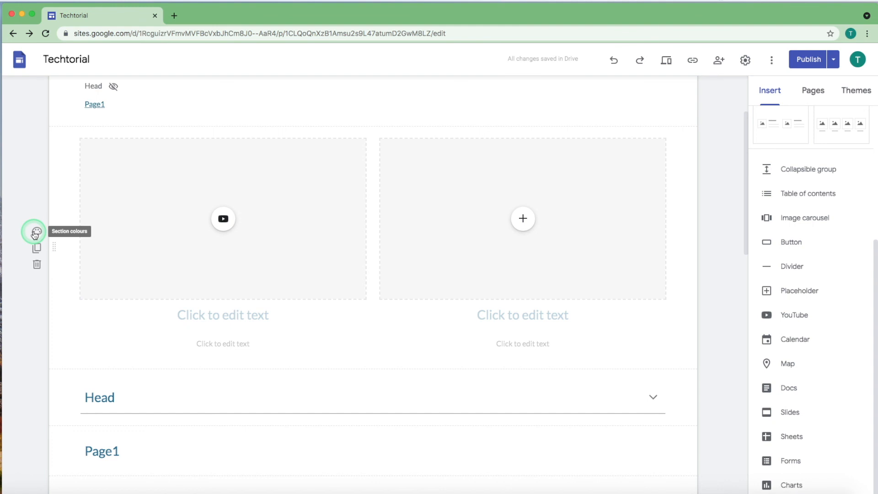
left_click(37, 232)
mouse_move(120, 315)
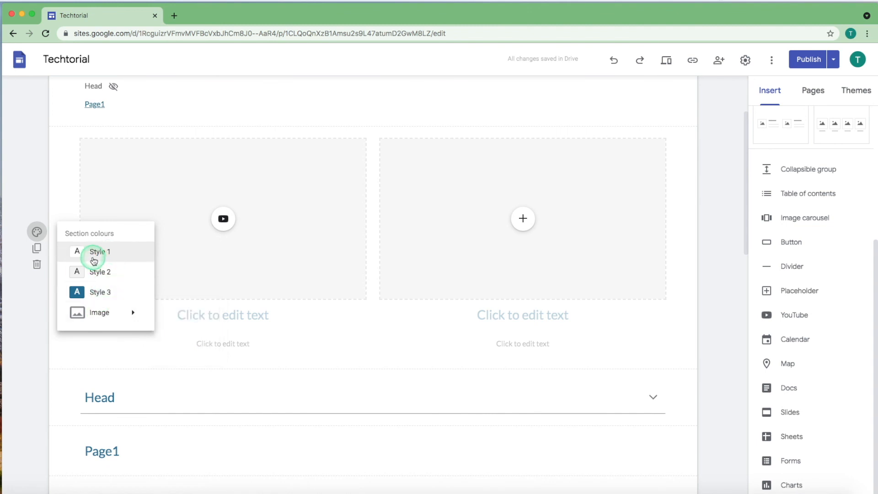
left_click(133, 293)
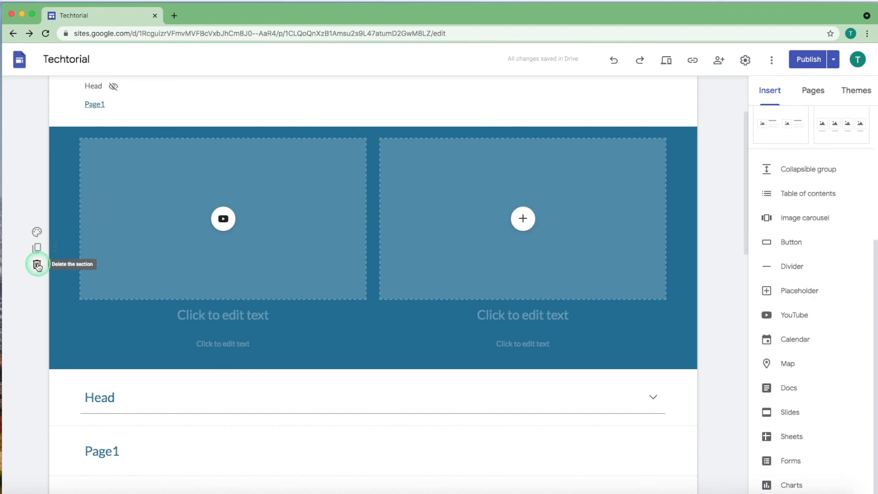
left_click(37, 264)
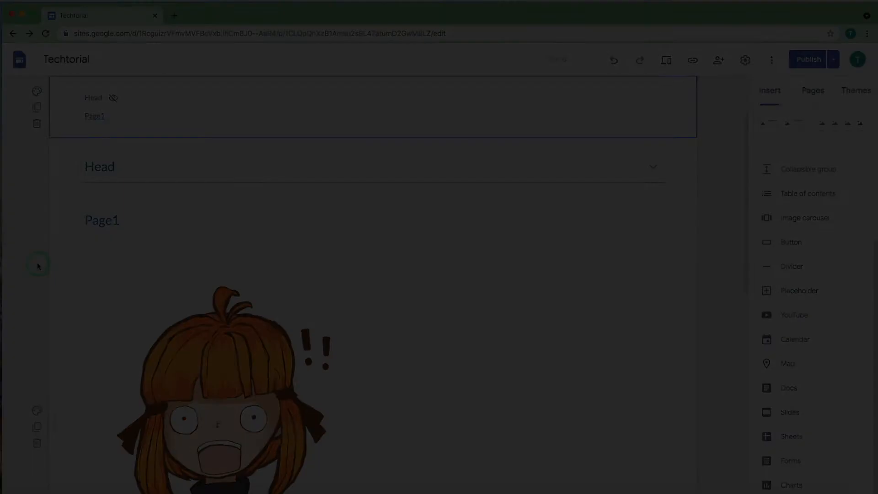